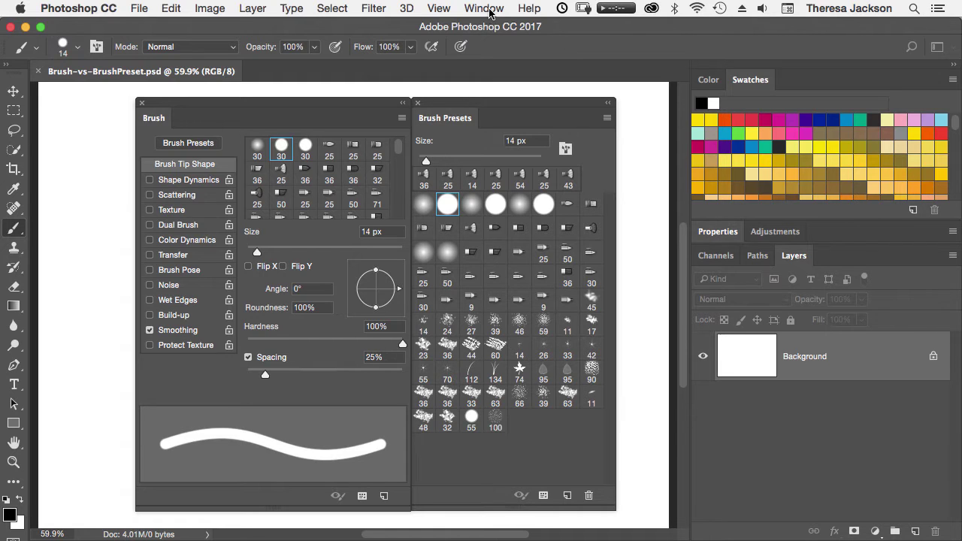
Show the Brush Presets panel from the Window menu and pick the 30 px hard round preset.
left_click(482, 10)
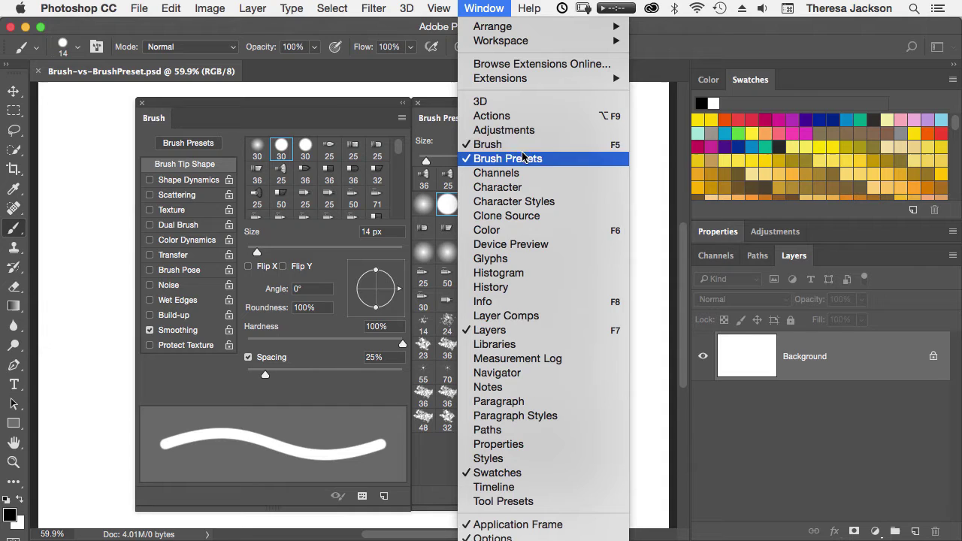
left_click(571, 158)
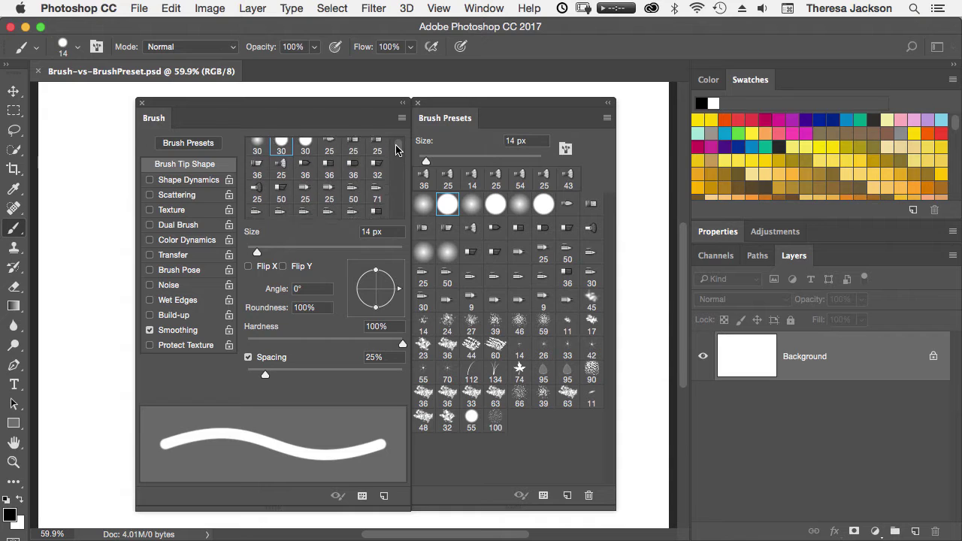
scroll(395, 150, "down", 3)
scroll(394, 150, "up", 3)
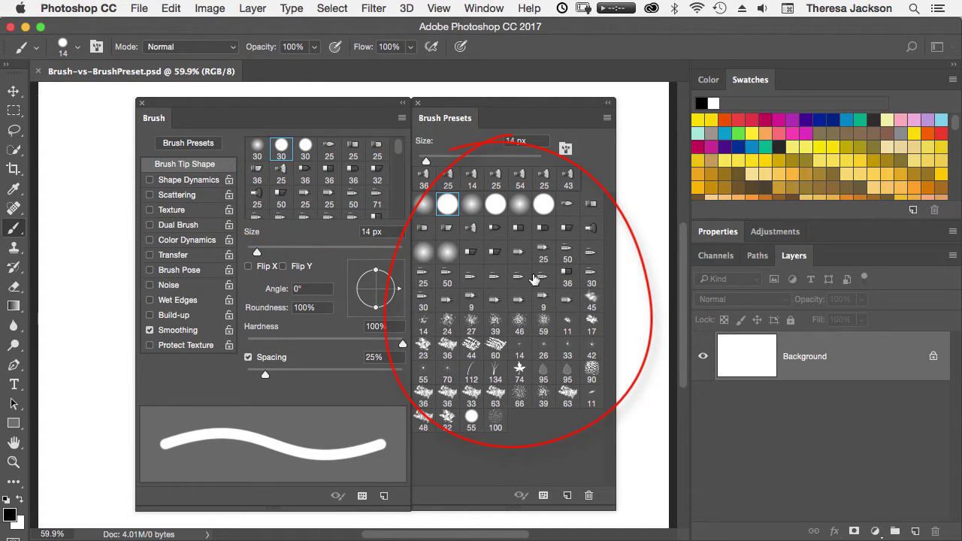
left_click(281, 147)
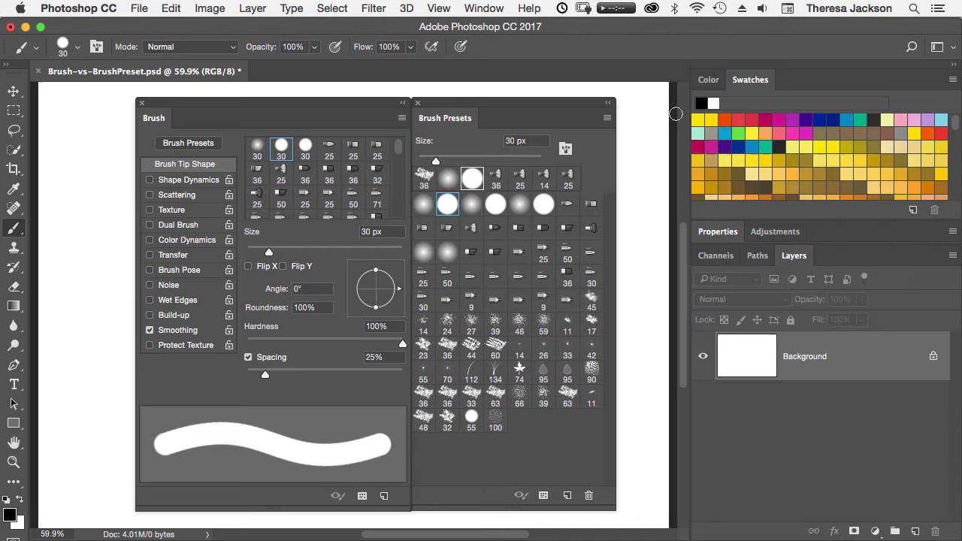
List presets as Small List and try Hard Round Pressure Size, Soft Round, Soft Round Pressure Size, ending on Soft Round Pressure Opacity.
left_click(607, 120)
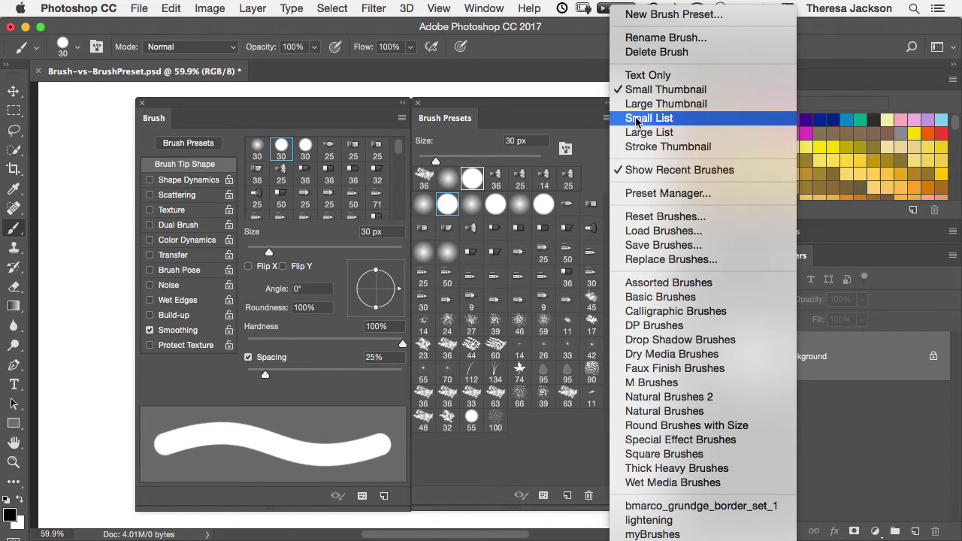
left_click(635, 122)
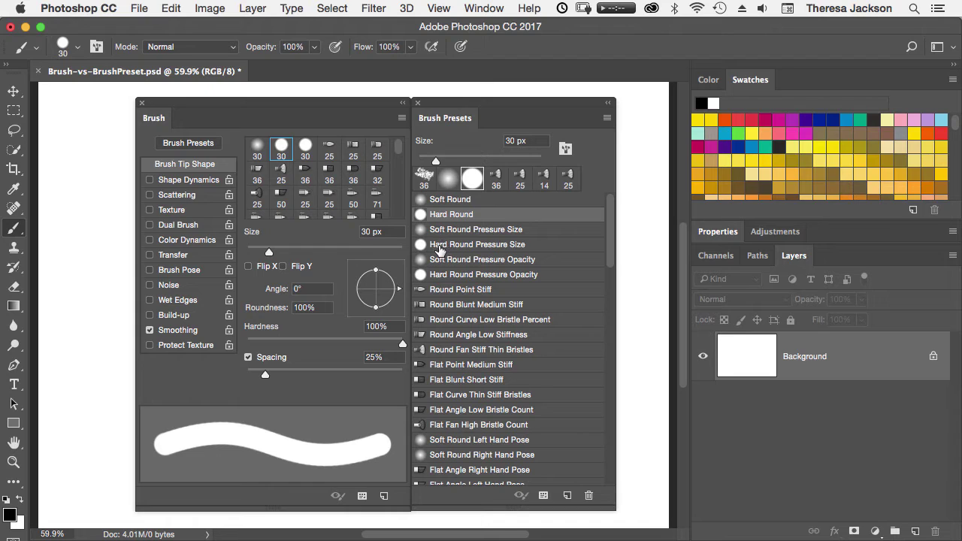
left_click(472, 246)
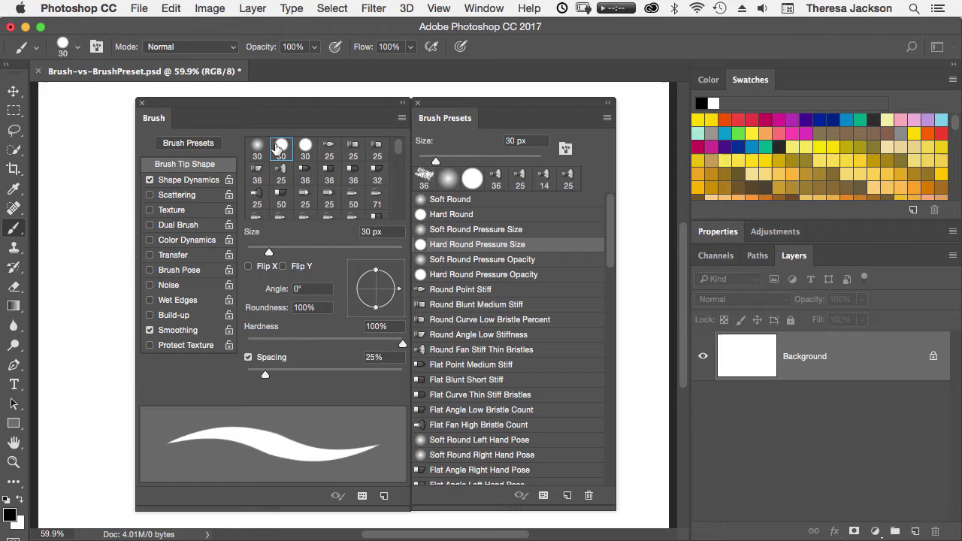
left_click(473, 202)
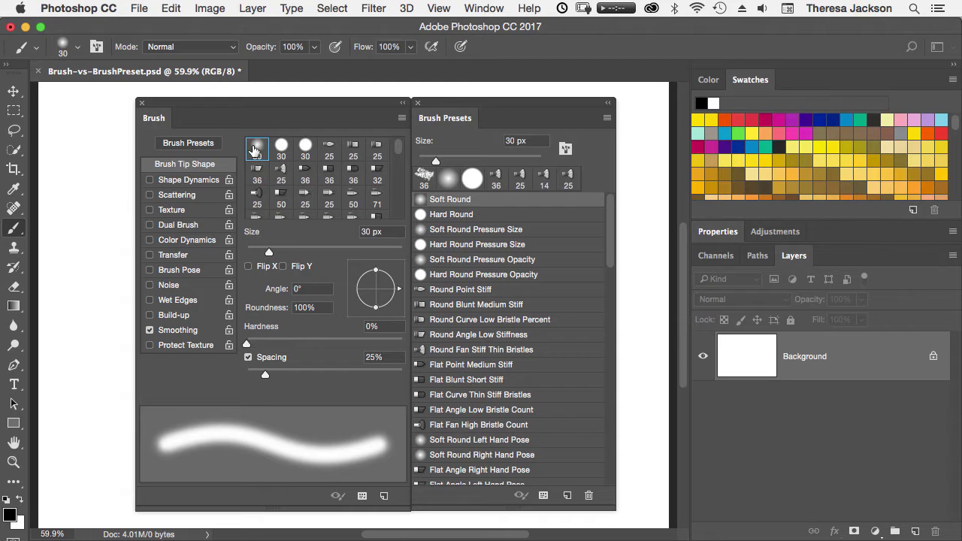
left_click(456, 235)
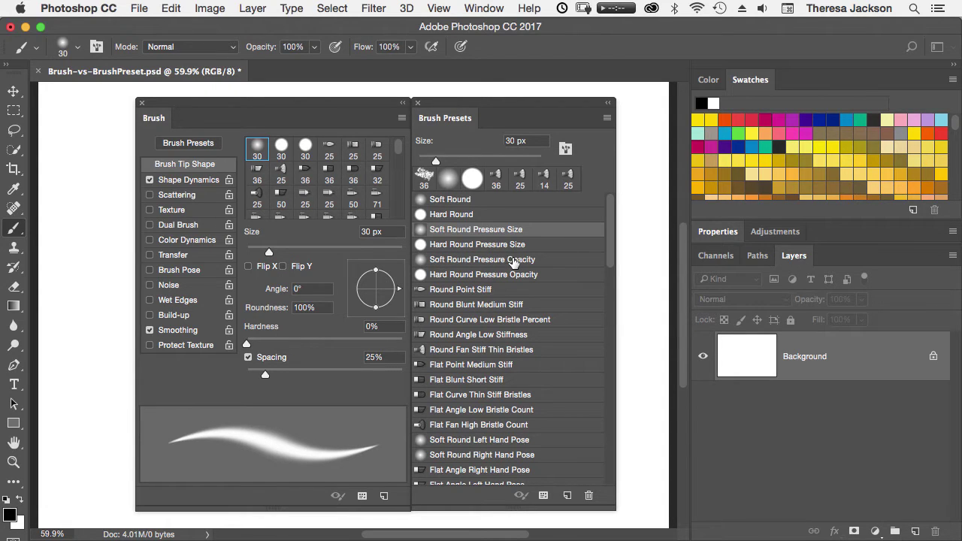
left_click(507, 259)
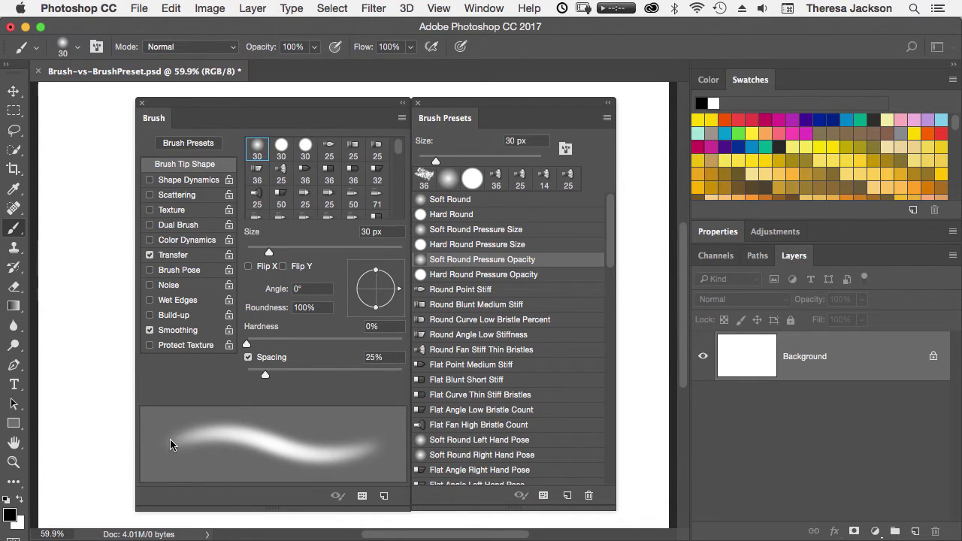
Shrink the brush to 25 px, choose Soft Round Pressure Size, then the hard 30 px round tip.
key("bracketleft")
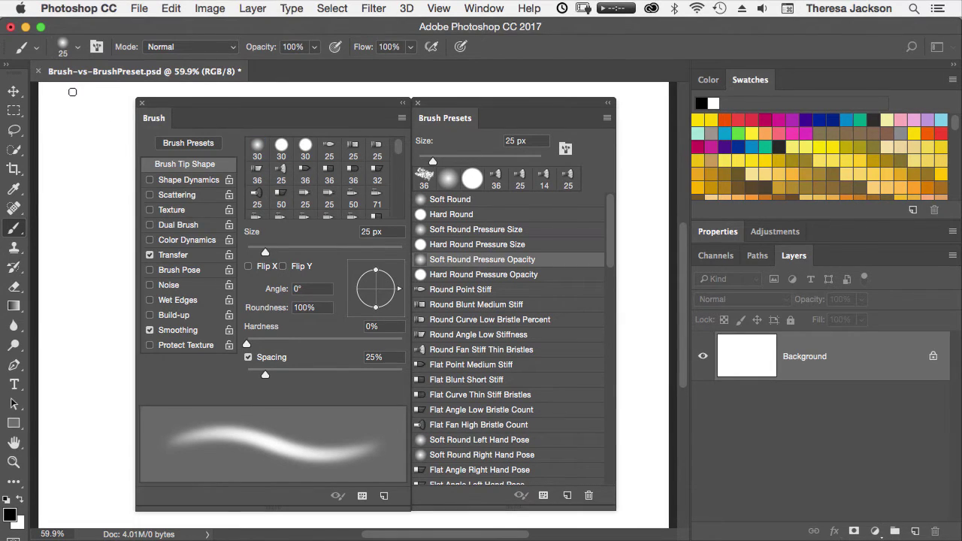
left_click(78, 51)
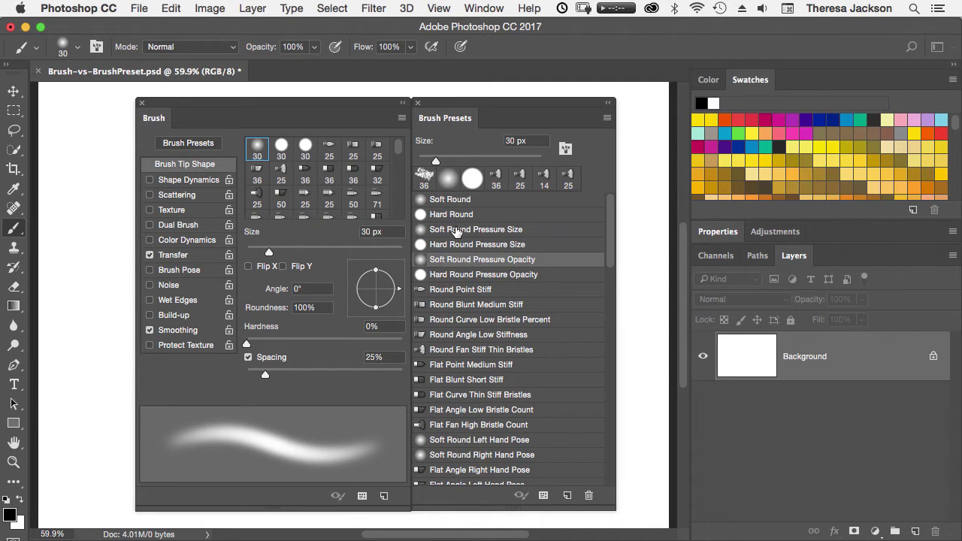
left_click(462, 233)
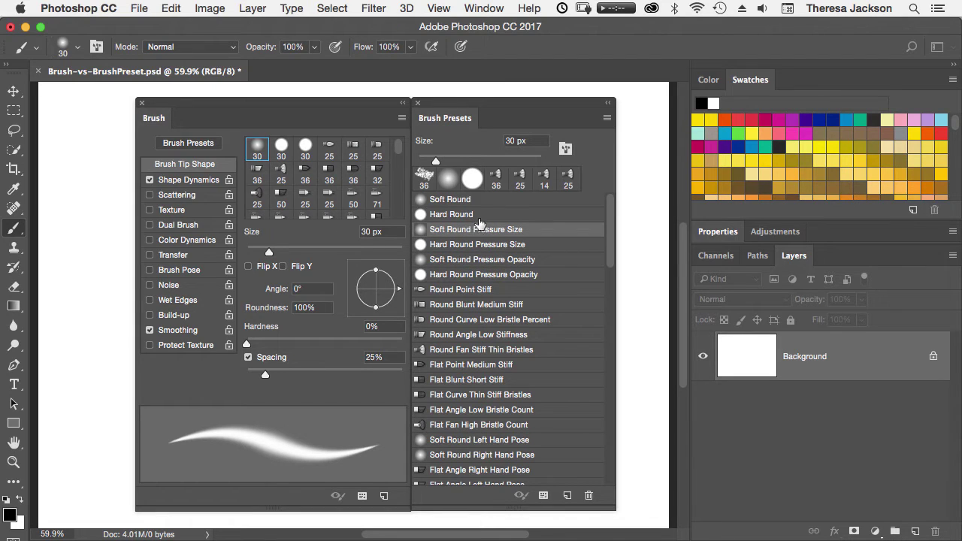
left_click(281, 146)
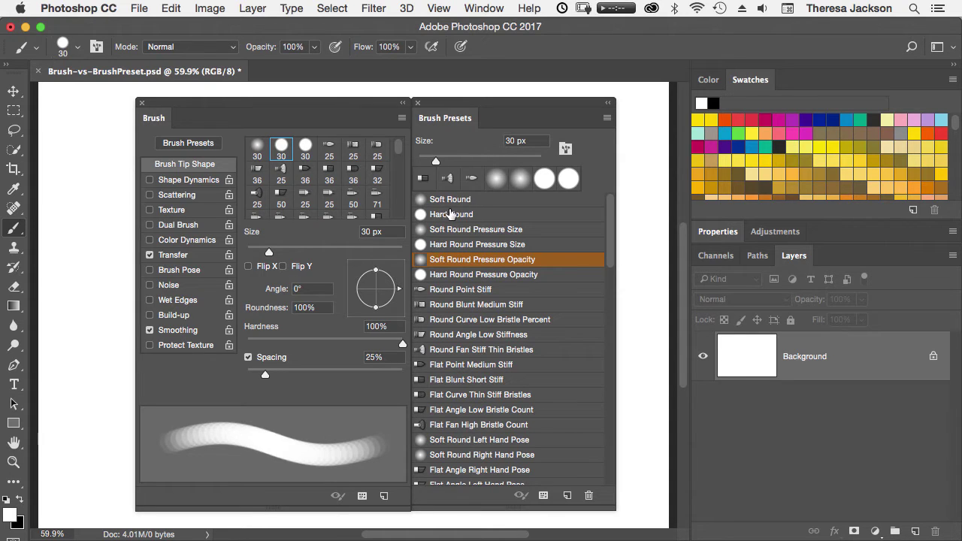
Choose the Hard Round preset, collapse the Brush and Brush Presets panels, and add a new layer.
left_click(450, 216)
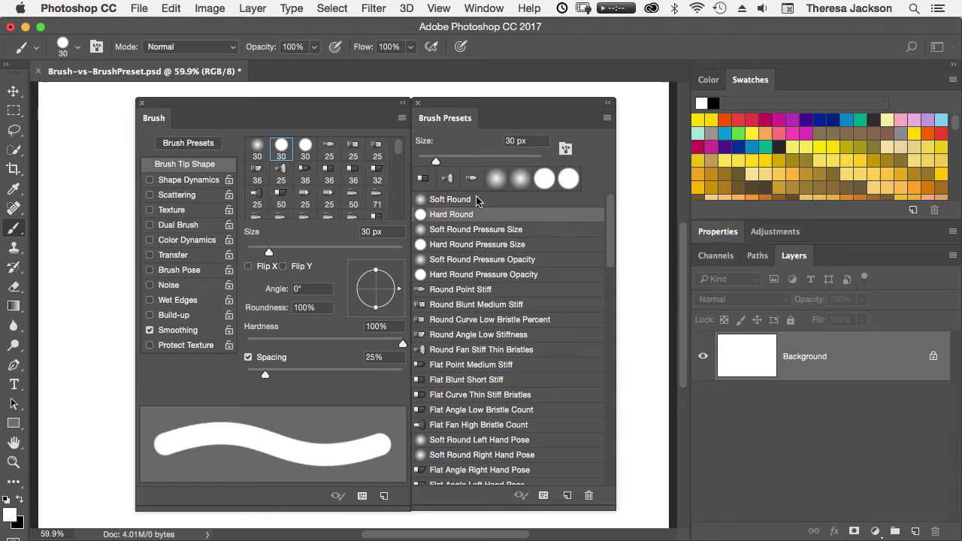
double_click(453, 121)
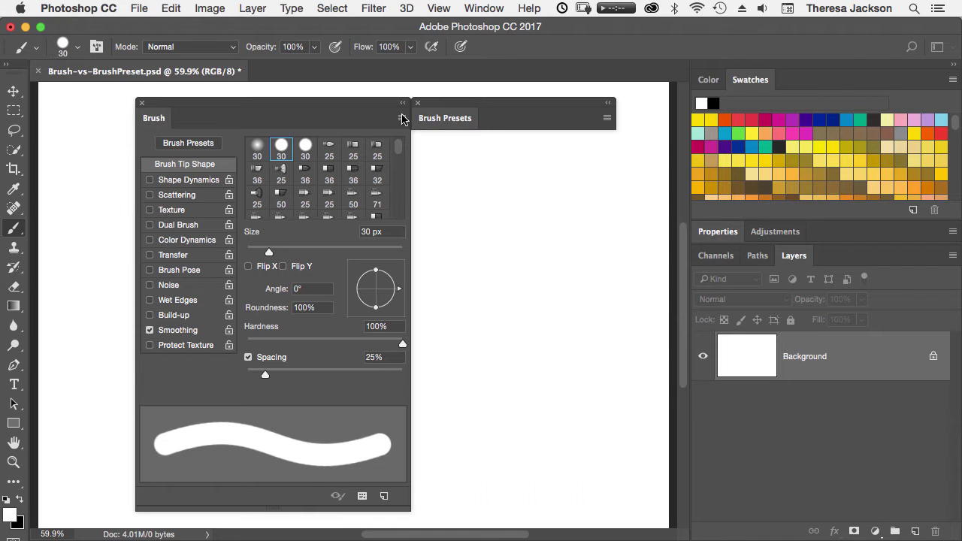
double_click(154, 119)
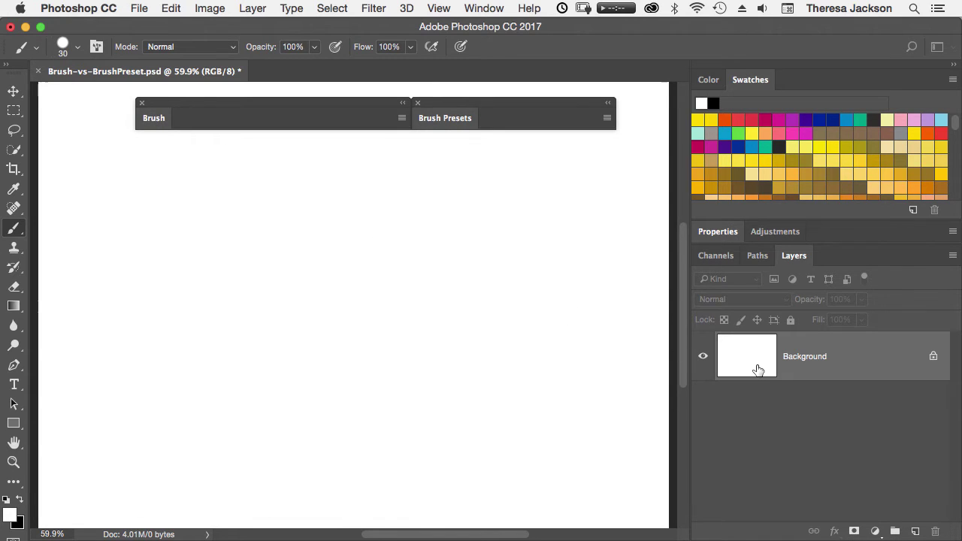
left_click(915, 531)
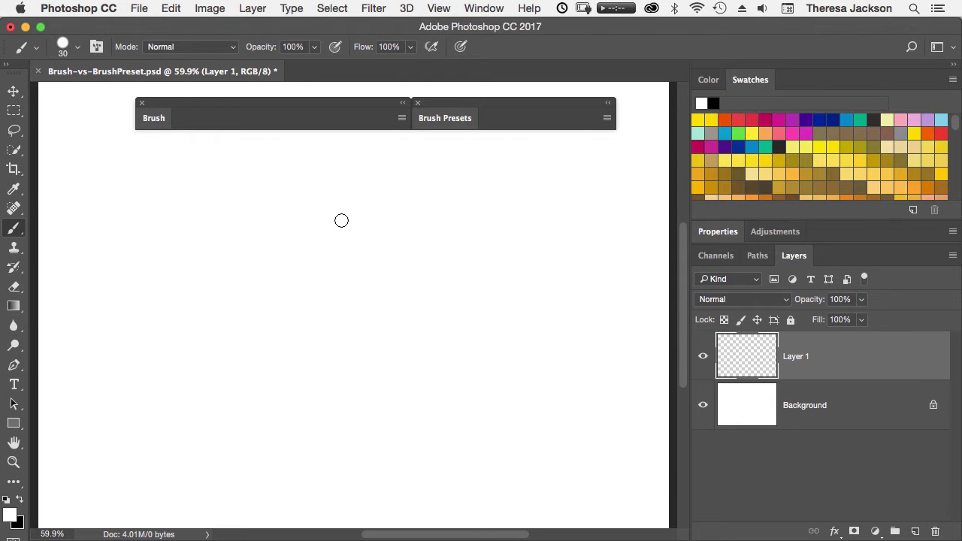
Paint two parallel vertical black lines with a 25 px brush.
key("d")
key("bracketleft")
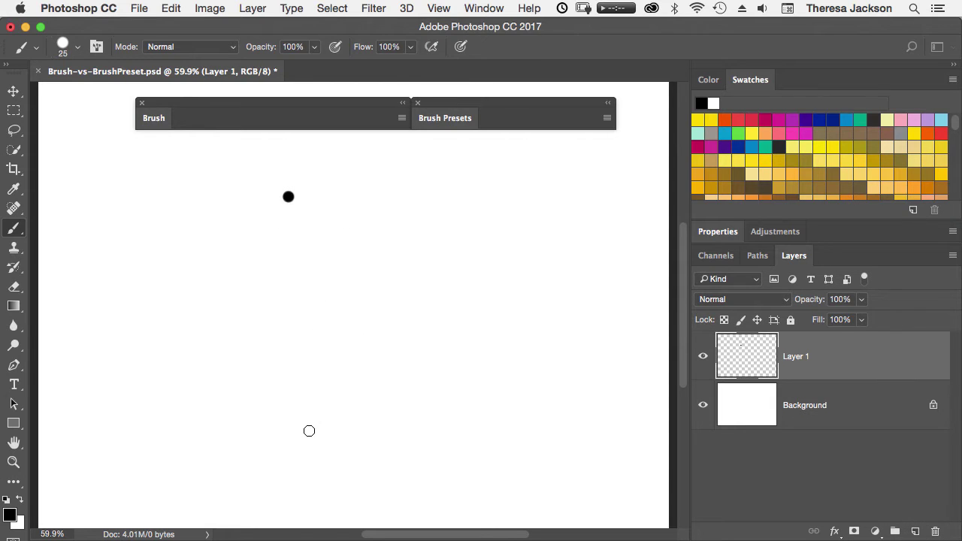
left_click(295, 461, "shift")
left_click(326, 195)
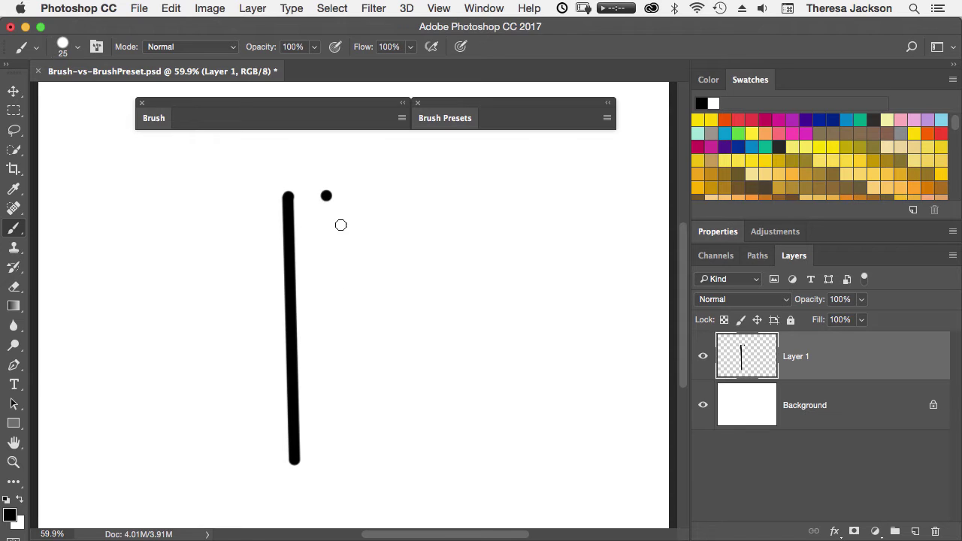
left_click(335, 458, "shift")
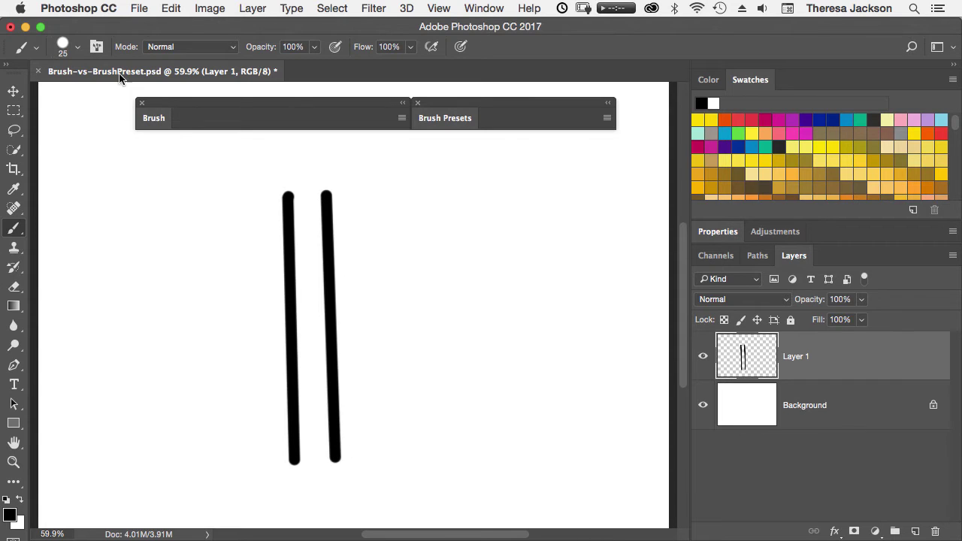
left_click(170, 9)
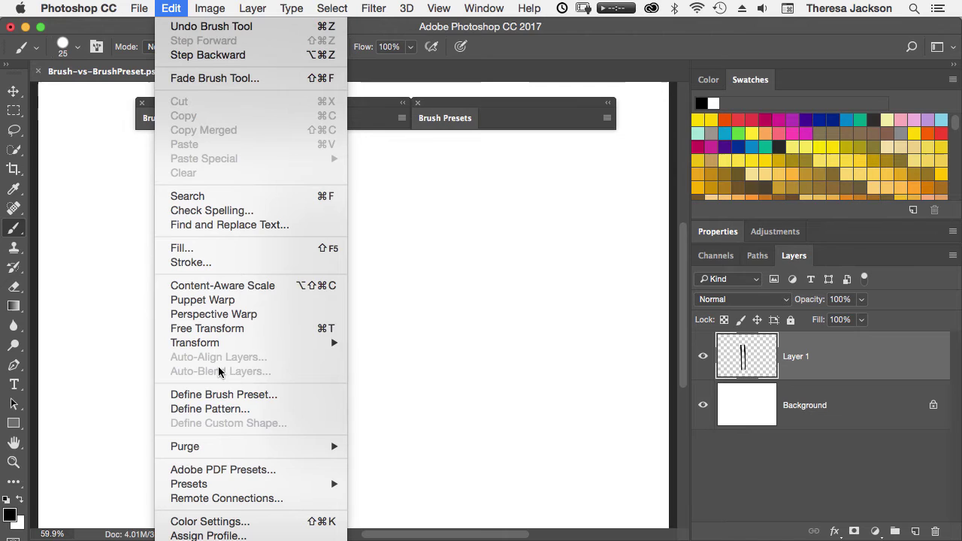
Define the two lines as a brush preset named '2 lines' and paint a test stroke.
left_click(218, 394)
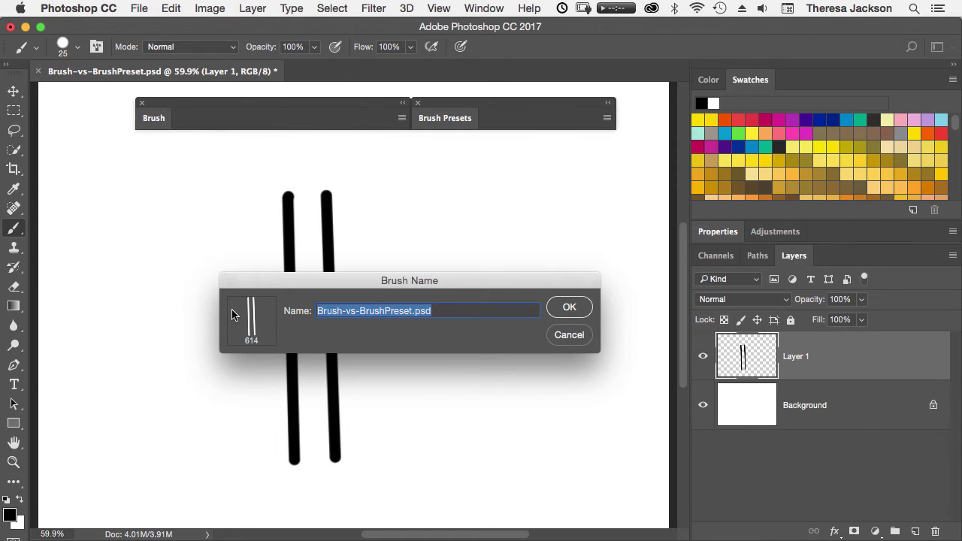
type("2 lines")
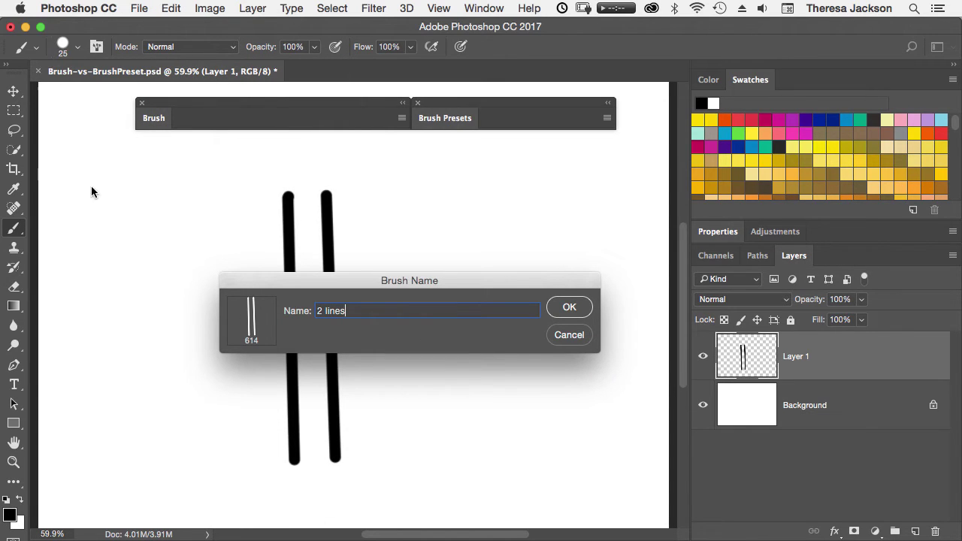
left_click(569, 307)
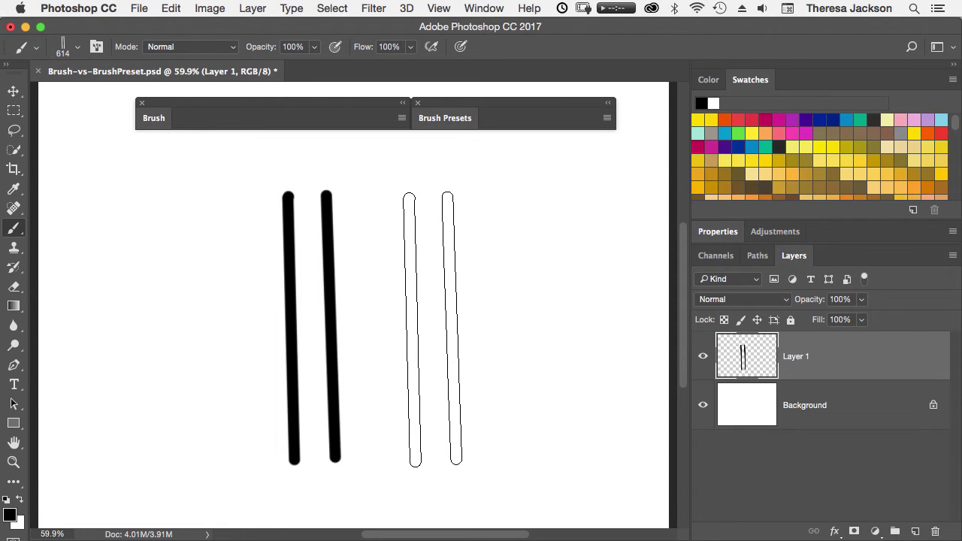
mouse_move(394, 336)
left_mouse_down()
mouse_move(481, 329)
mouse_move(515, 296)
mouse_move(561, 319)
mouse_move(612, 321)
left_mouse_up()
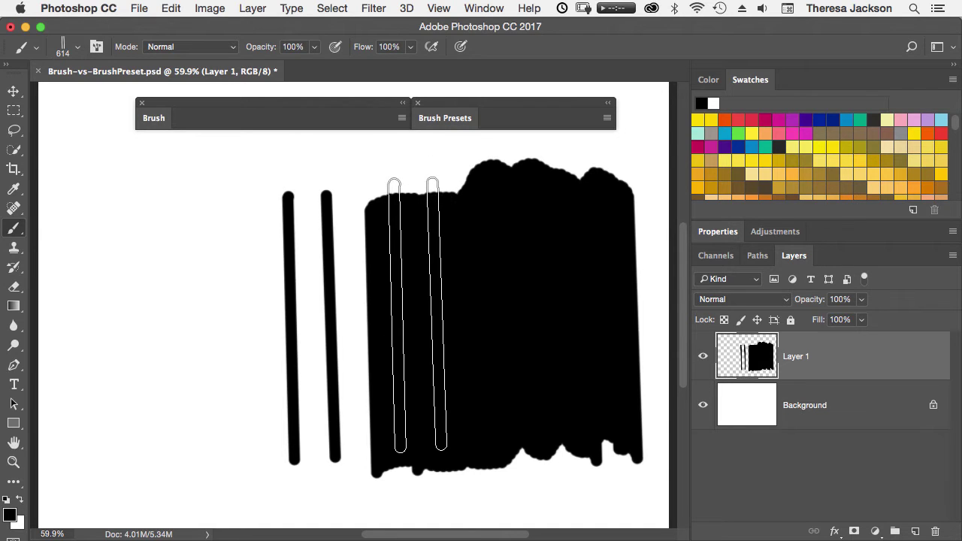
Rotate the tip to -90°, paint a wide stroke on new Layer 2, then hide it and add Layer 3.
left_click(154, 118)
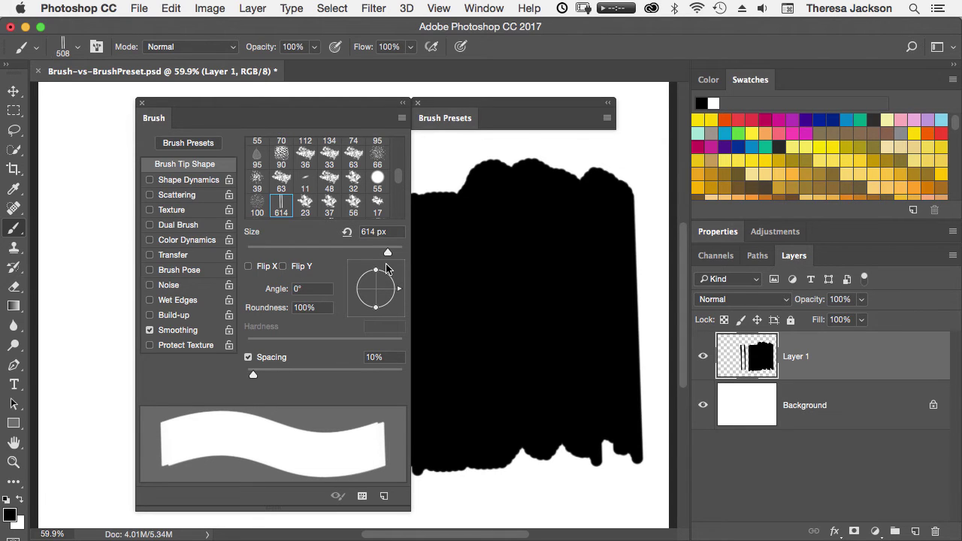
left_click_drag(376, 274, 375, 314)
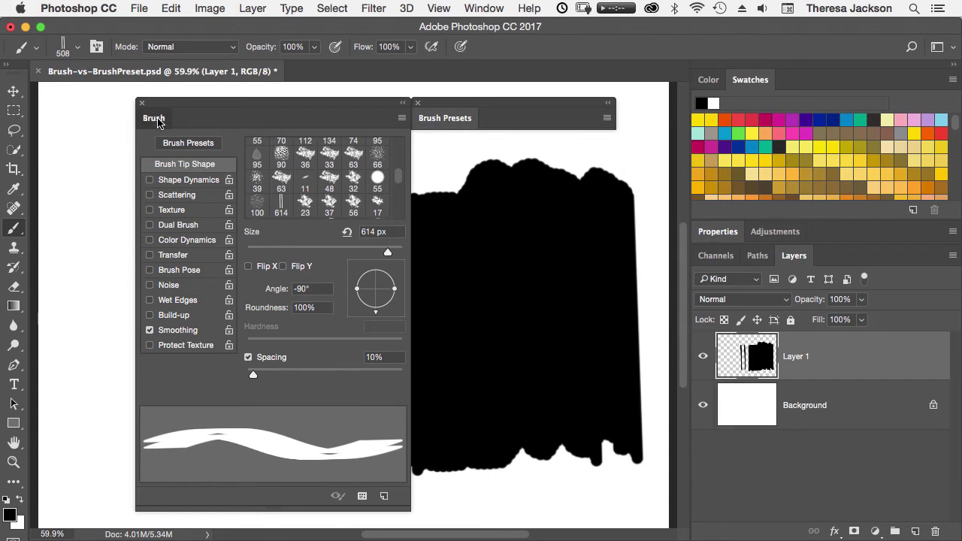
left_click(154, 119)
left_click(915, 531)
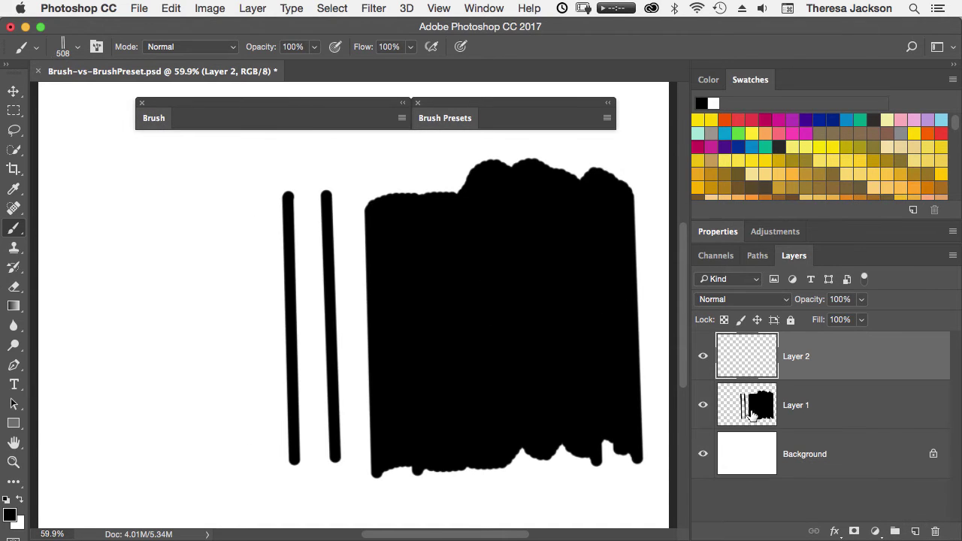
left_click(703, 405)
mouse_move(184, 272)
left_mouse_down()
mouse_move(295, 312)
mouse_move(426, 266)
mouse_move(517, 376)
mouse_move(413, 425)
mouse_move(555, 388)
left_mouse_up()
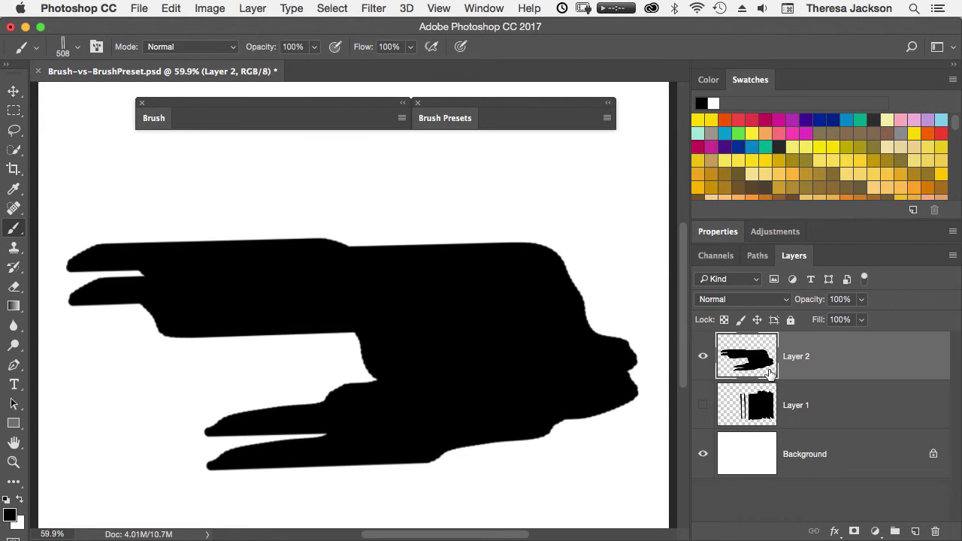
left_click(702, 356)
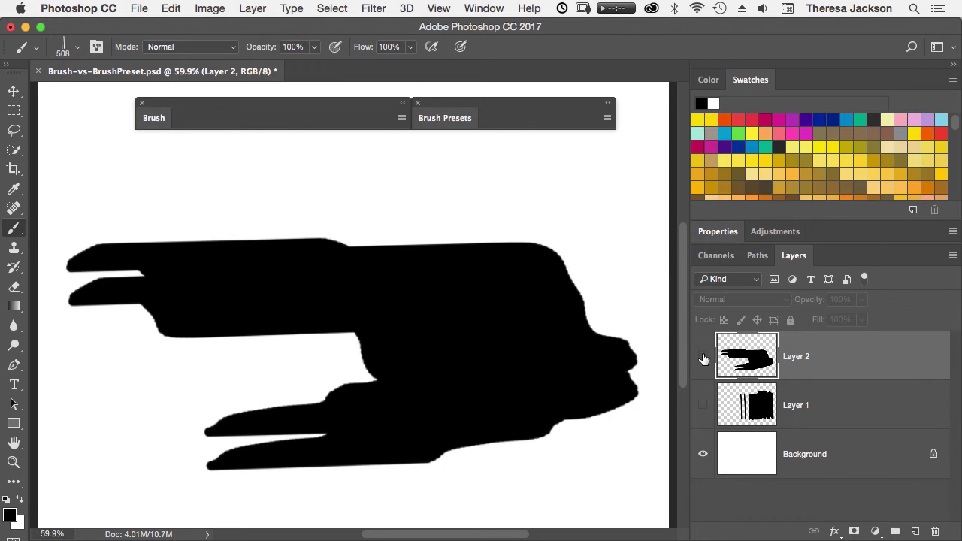
left_click(913, 531)
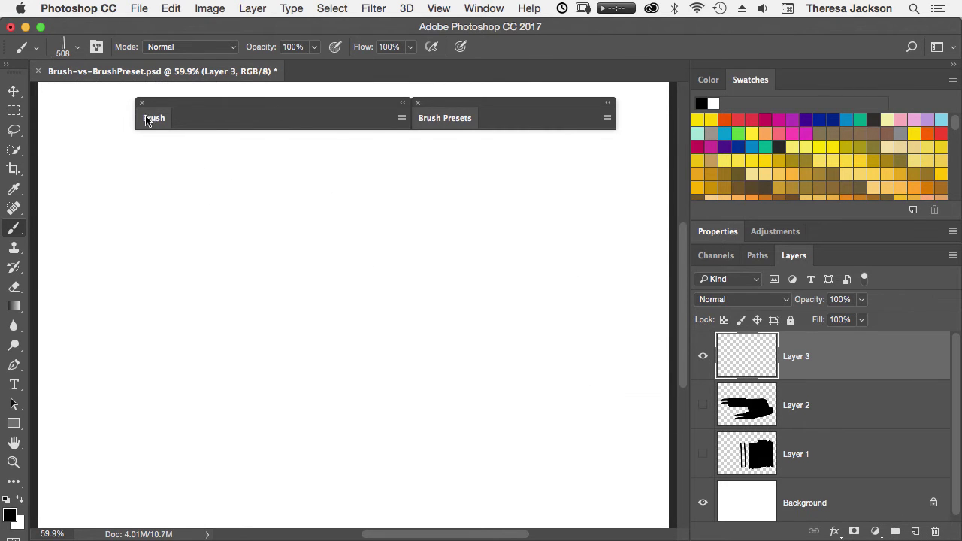
Enable Shape Dynamics with Angle Jitter Control set to Direction, then shrink the brush diameter.
left_click(149, 119)
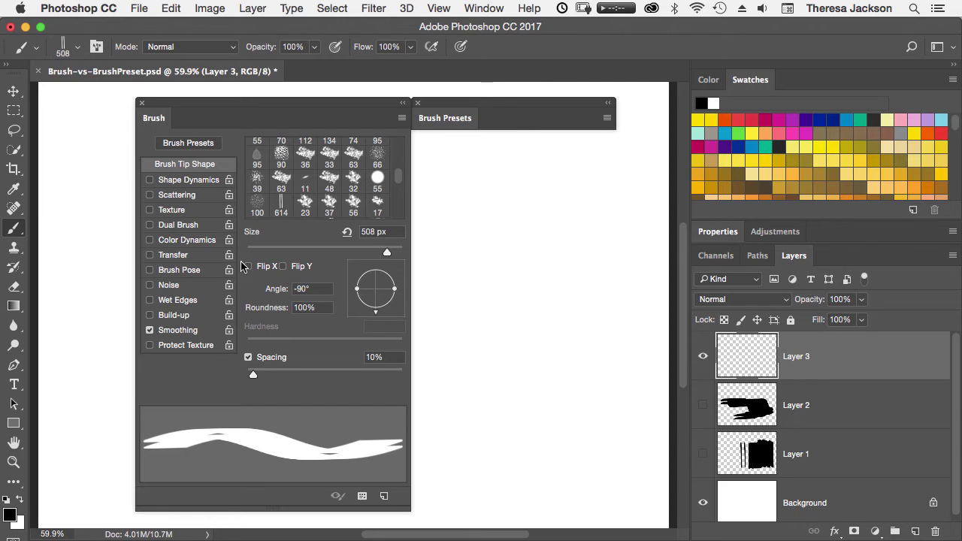
left_click(189, 182)
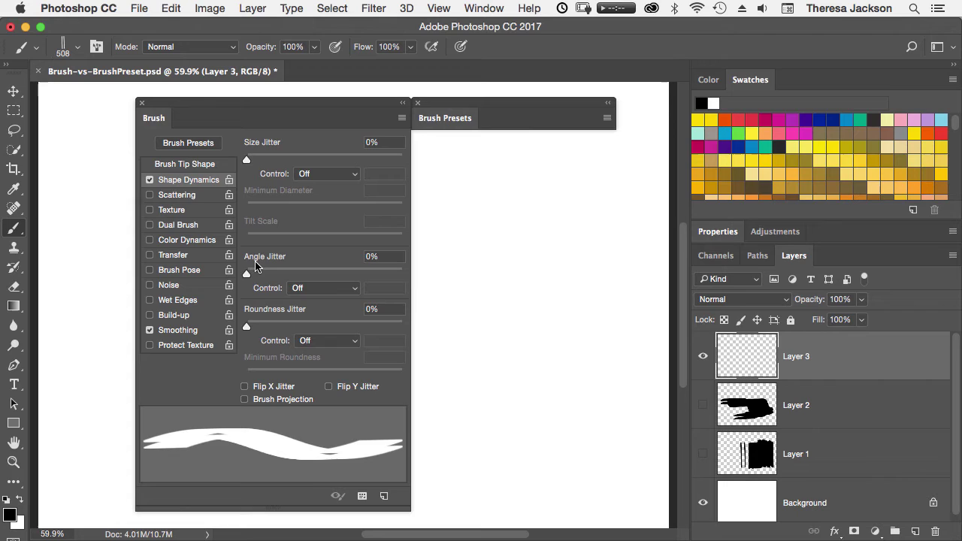
left_click(353, 293)
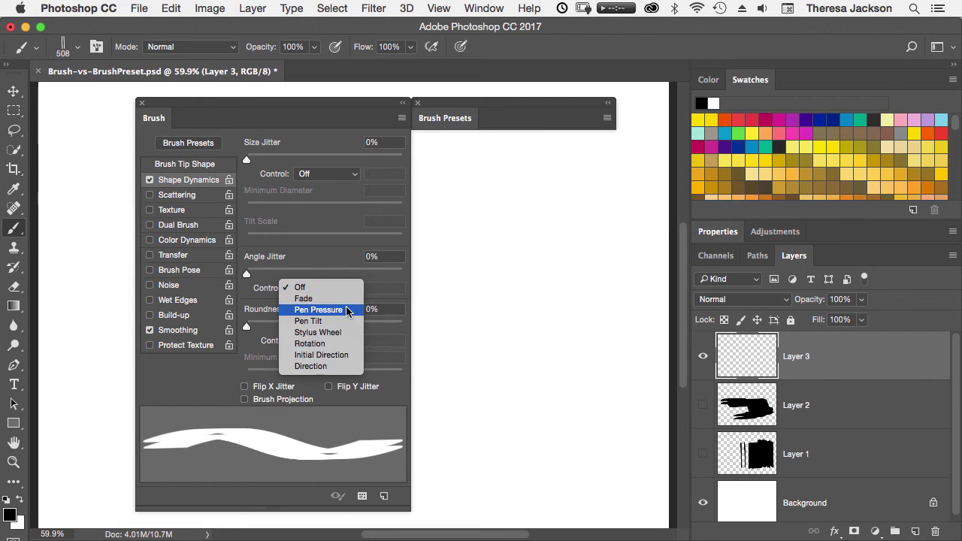
left_click(310, 367)
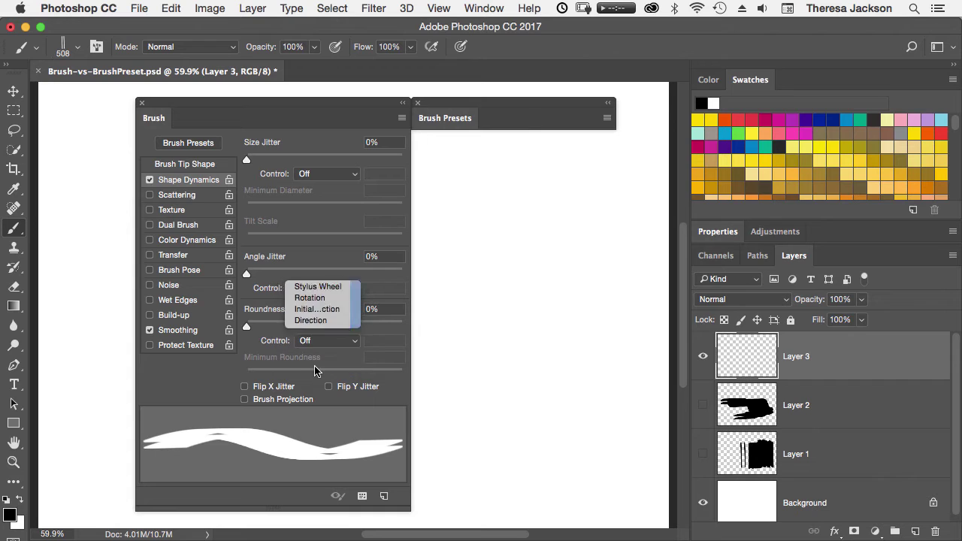
left_click(160, 118)
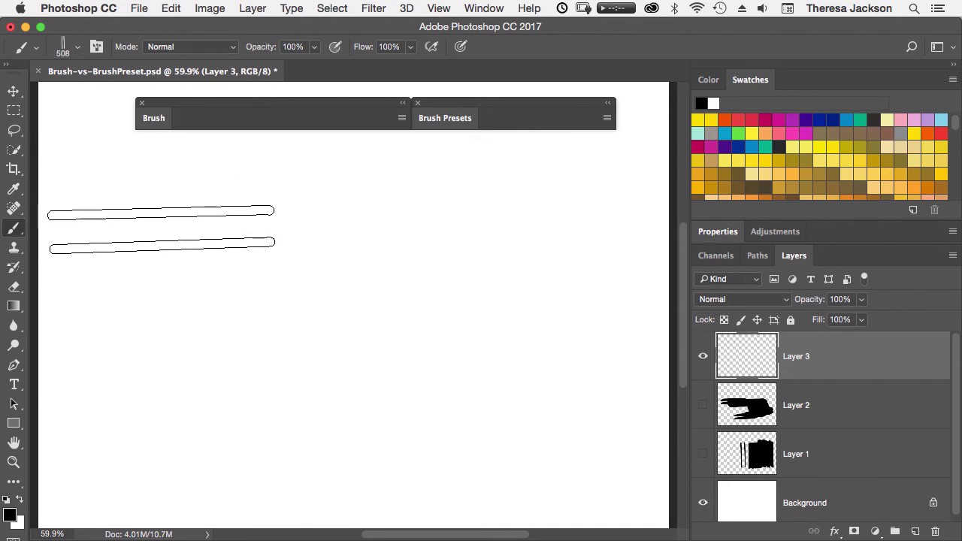
mouse_move(230, 237)
left_mouse_down()
mouse_move(155, 231)
mouse_move(131, 204)
mouse_move(349, 223)
mouse_move(473, 211)
mouse_move(586, 226)
mouse_move(596, 256)
mouse_move(587, 276)
mouse_move(523, 309)
mouse_move(158, 317)
mouse_move(106, 347)
mouse_move(107, 378)
mouse_move(126, 398)
mouse_move(339, 422)
mouse_move(506, 425)
left_mouse_up()
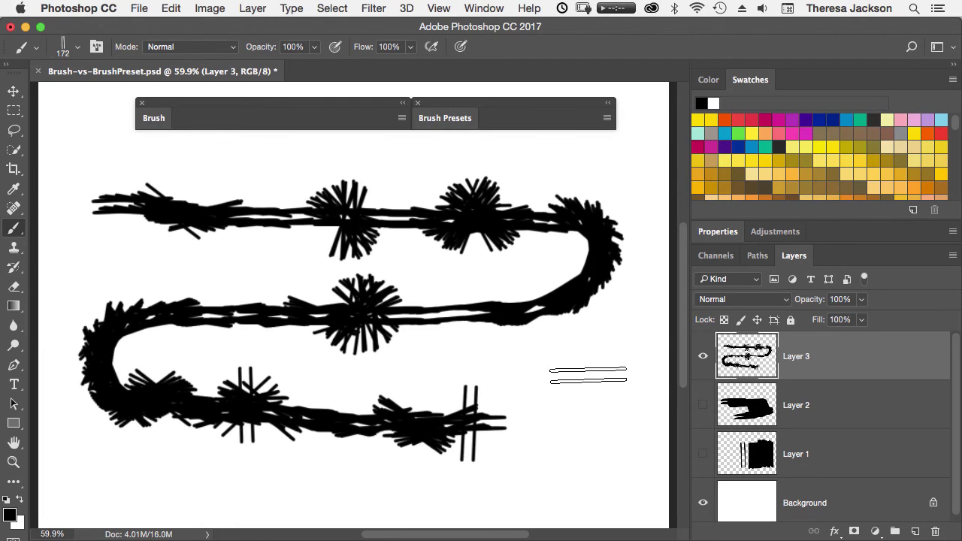
Save the current brush as a new preset named 'barbed wire'.
left_click(607, 119)
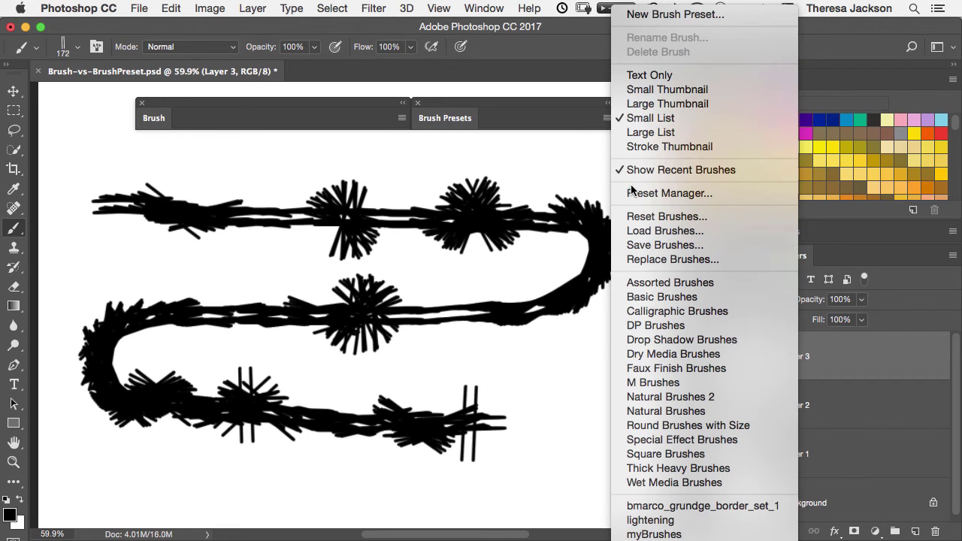
left_click(675, 14)
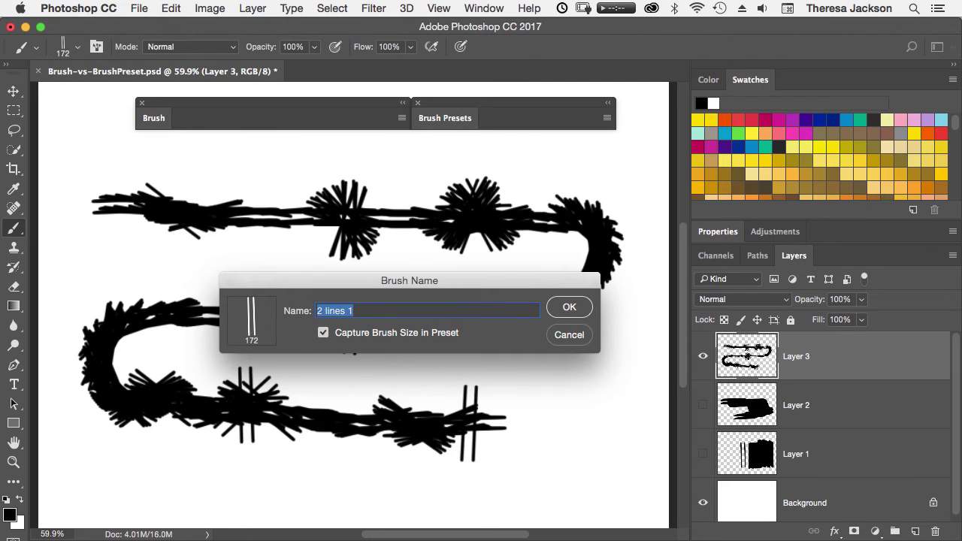
type("barbed wire")
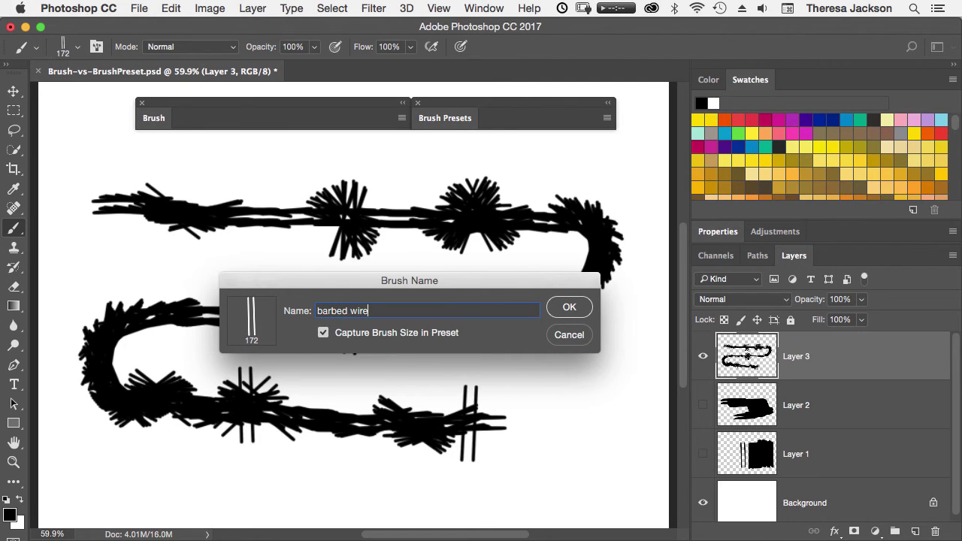
key("Return")
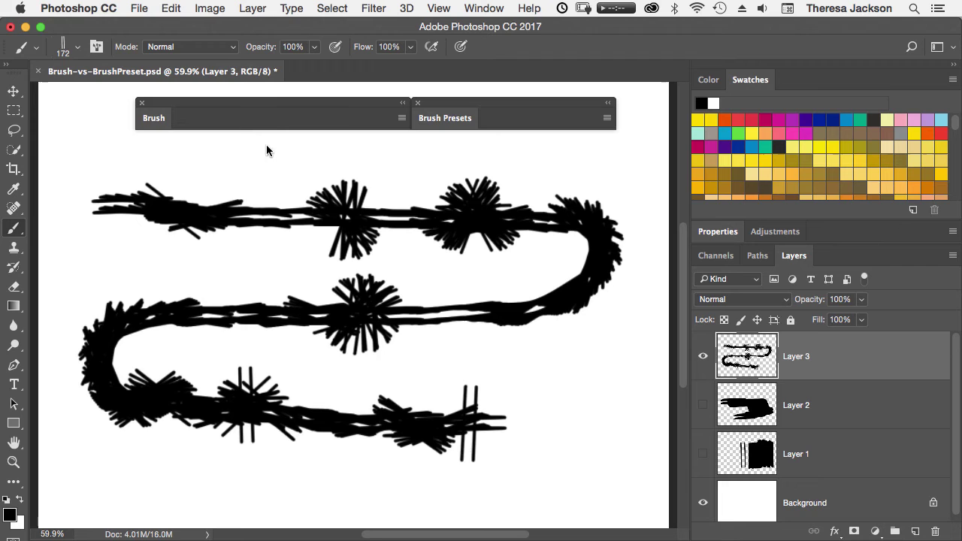
Open the brush presets list and select 2 lines, then barbed wire.
left_click(444, 120)
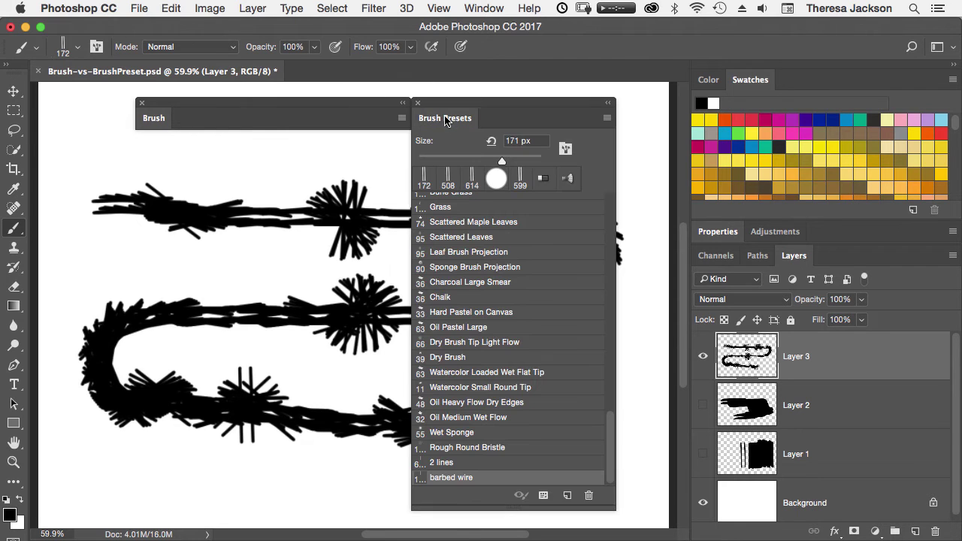
left_click(496, 466)
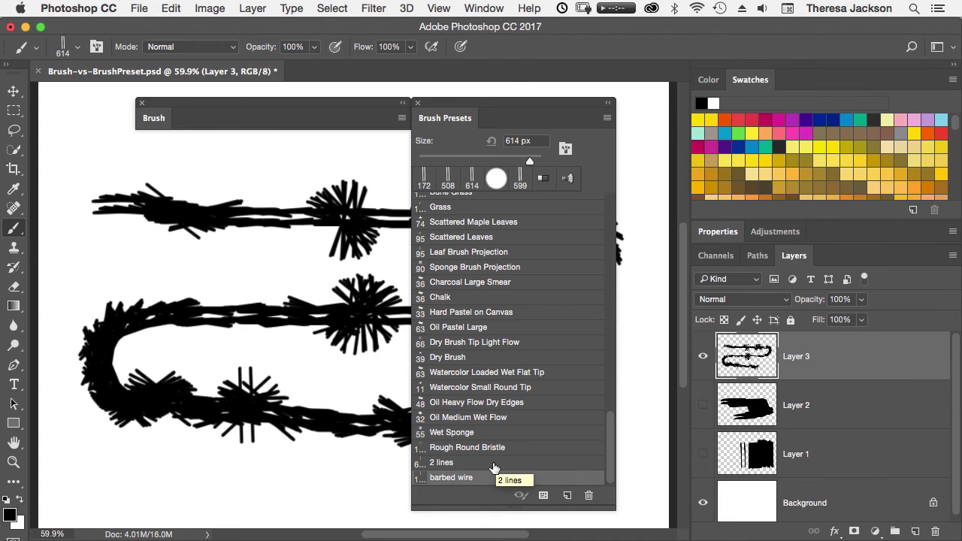
left_click(489, 478)
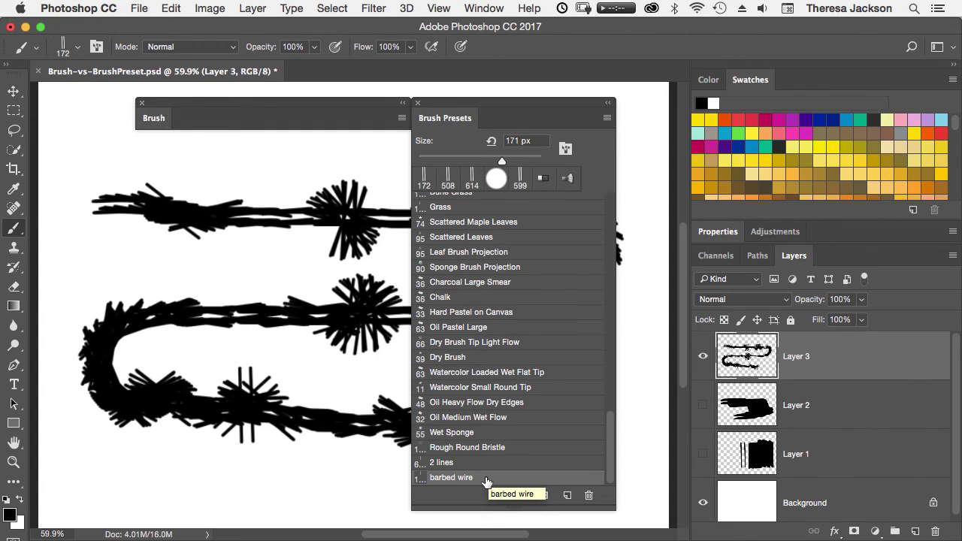
Open the Brush panel and review the 172 px tip settings.
left_click(153, 119)
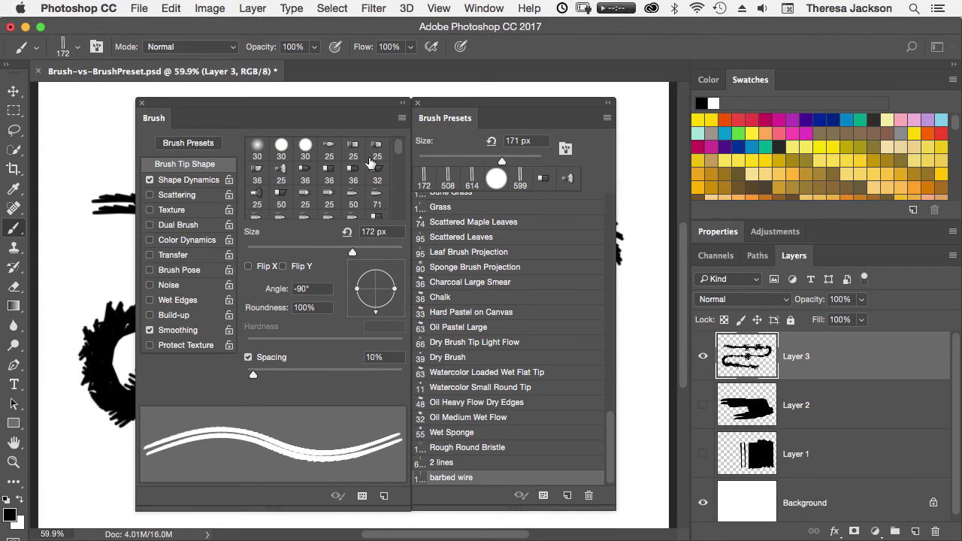
left_click_drag(398, 154, 392, 185)
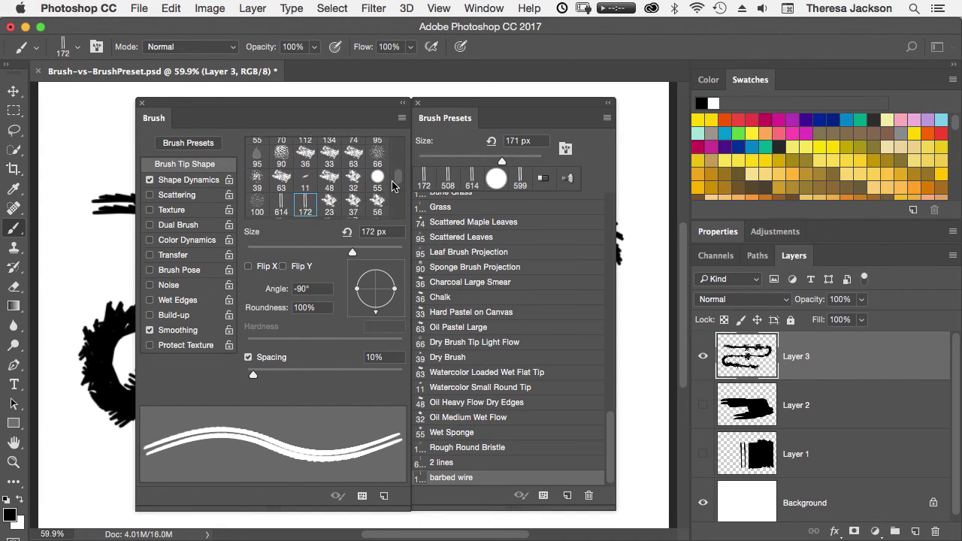
scroll(391, 186, "down", 1)
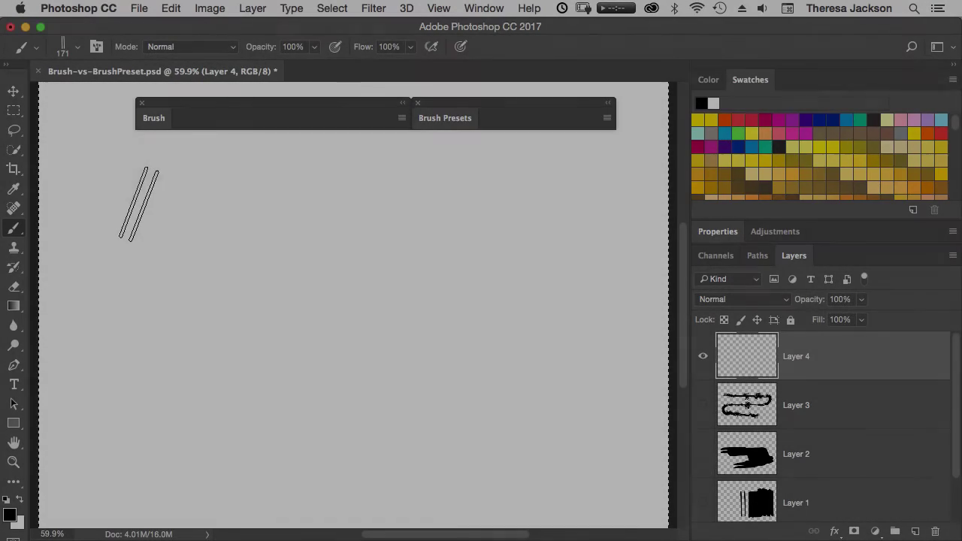
Paint scattered two-line strokes on Layer 4, then review the Scattering and Brush Tip Shape settings.
mouse_move(140, 204)
left_mouse_down()
mouse_move(330, 247)
mouse_move(388, 294)
mouse_move(357, 377)
mouse_move(207, 384)
mouse_move(161, 363)
mouse_move(198, 443)
mouse_move(448, 482)
mouse_move(568, 383)
mouse_move(573, 259)
mouse_move(463, 209)
mouse_move(494, 268)
mouse_move(480, 335)
mouse_move(409, 306)
mouse_move(259, 293)
mouse_move(205, 274)
mouse_move(198, 262)
mouse_move(370, 185)
mouse_move(163, 183)
mouse_move(99, 200)
mouse_move(146, 260)
mouse_move(121, 354)
mouse_move(164, 417)
left_mouse_up()
mouse_move(481, 360)
left_mouse_down()
mouse_move(451, 293)
mouse_move(559, 172)
mouse_move(541, 195)
left_mouse_up()
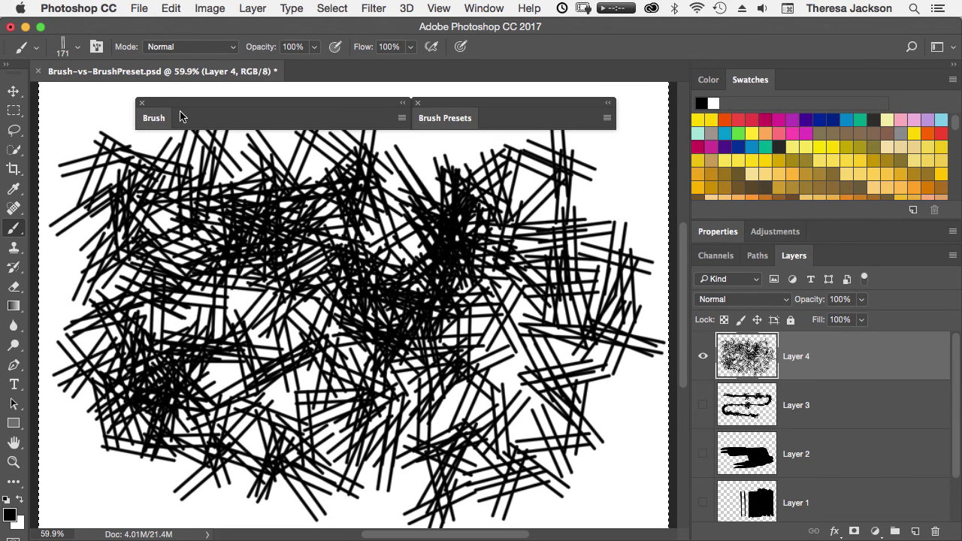
left_click(153, 118)
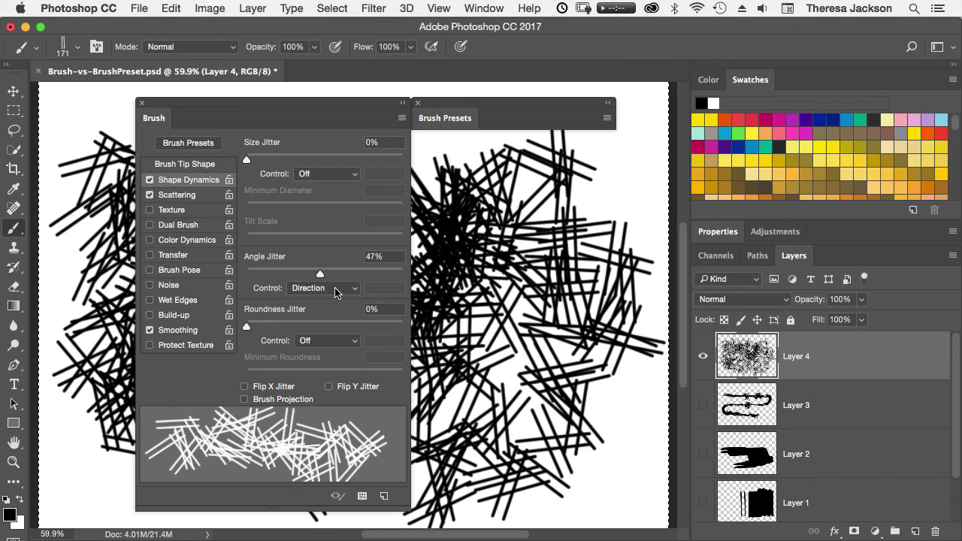
left_click(211, 196)
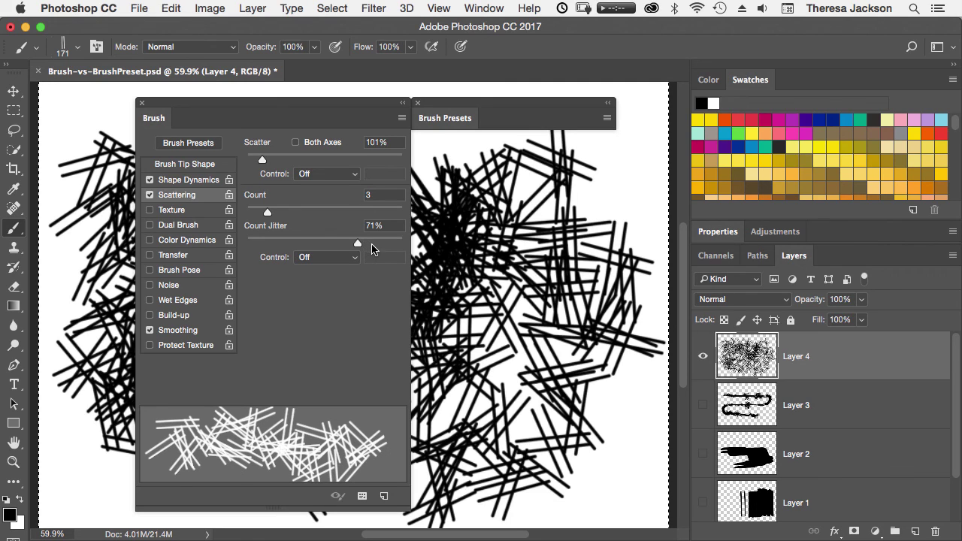
left_click(208, 166)
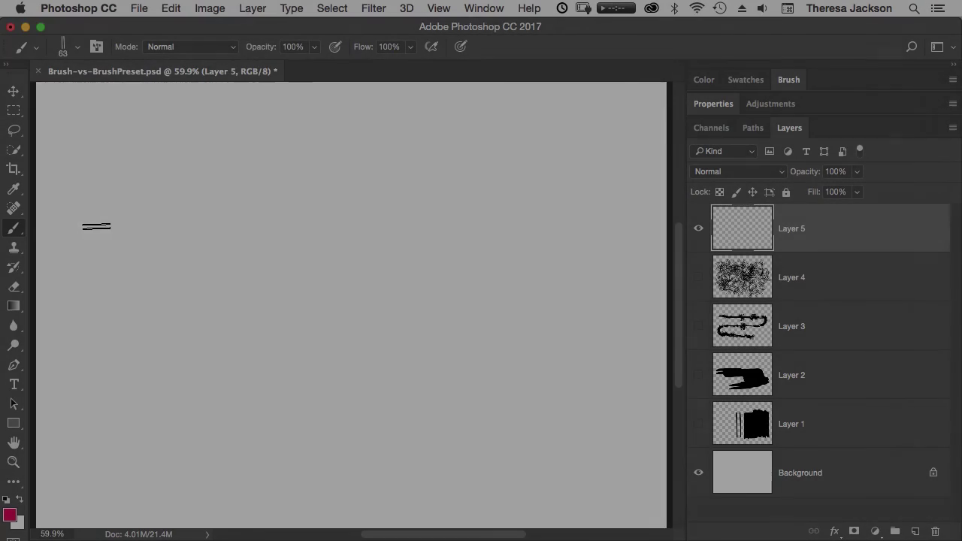
Write pink cursive 'he' lettering on Layer 5 with the 63 px barbed wire brush.
mouse_move(76, 242)
left_mouse_down()
mouse_move(118, 219)
mouse_move(155, 221)
mouse_move(195, 204)
mouse_move(118, 397)
mouse_move(148, 346)
mouse_move(158, 389)
mouse_move(211, 379)
left_mouse_up()
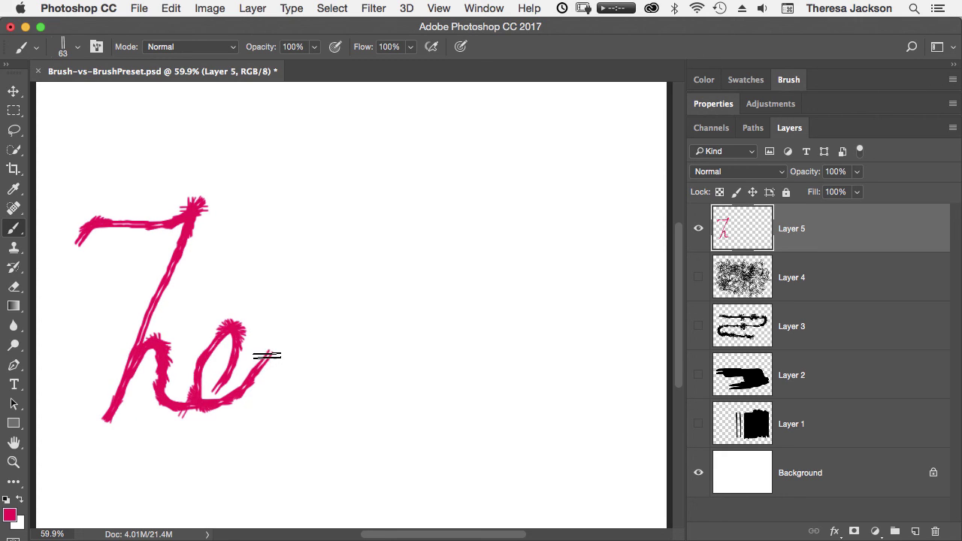